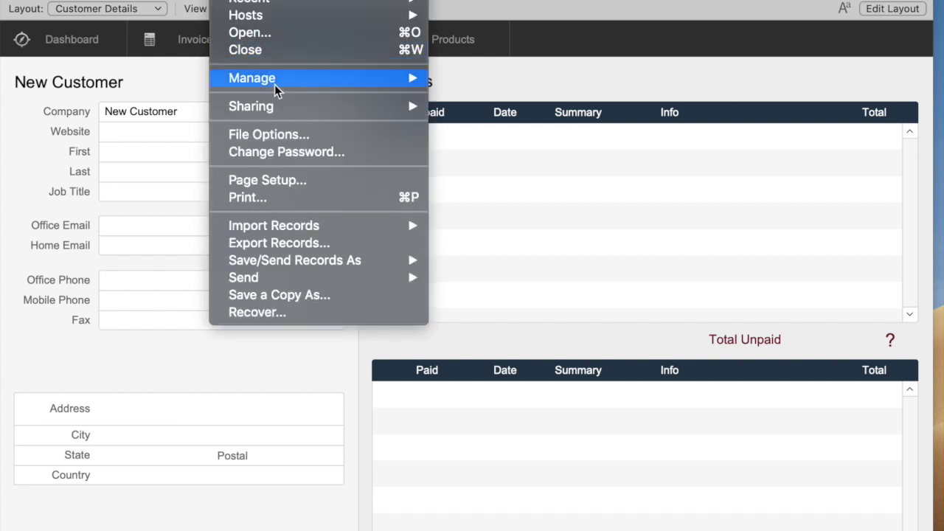
- Bring up the File > Manage options with Security… ready to choose
{"action": "mouse_move", "coordinate": [275, 84]}
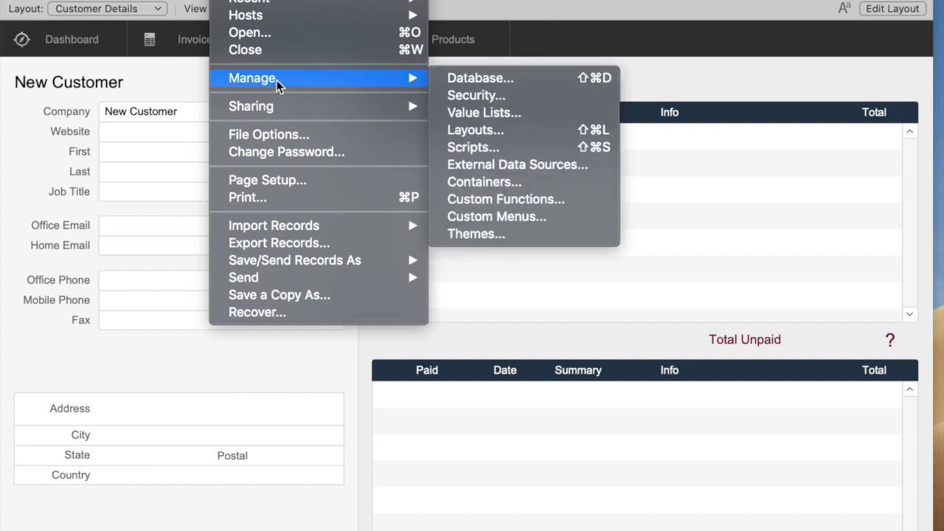
{"action": "left_click", "coordinate": [527, 101]}
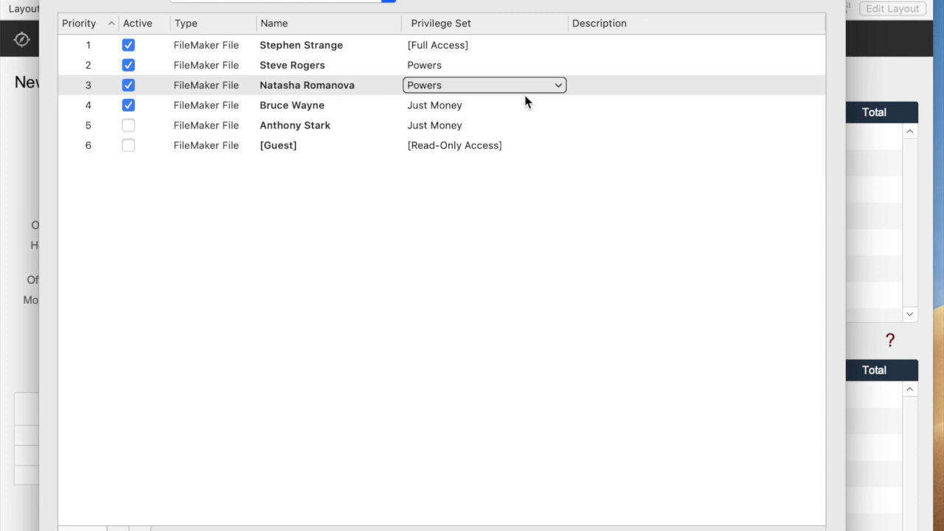
- Open Security settings and review each listed account's details panel
{"action": "left_click", "coordinate": [525, 100]}
{"action": "left_click", "coordinate": [268, 378]}
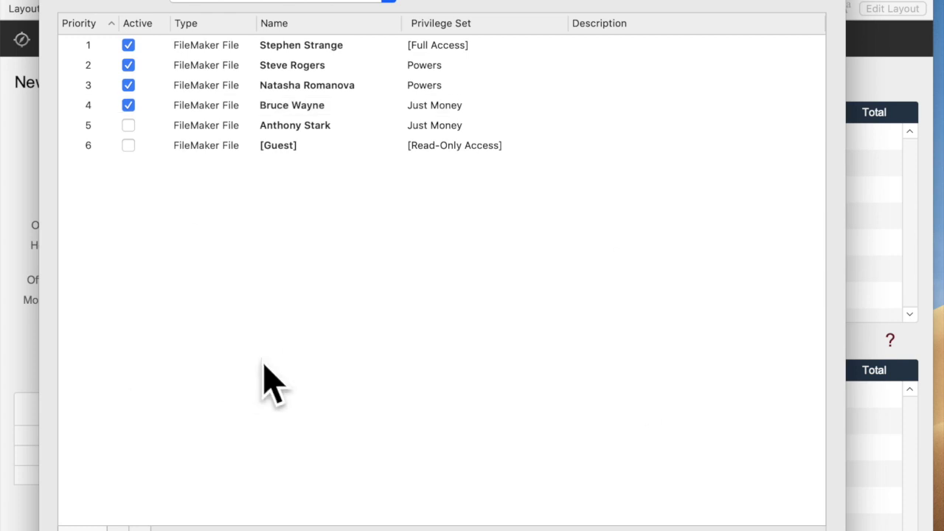
{"action": "left_click", "coordinate": [295, 46]}
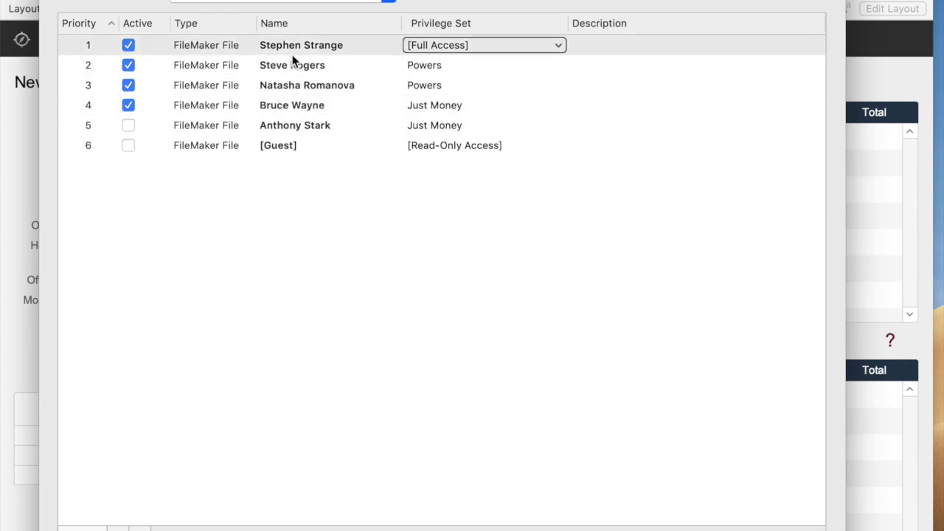
{"action": "left_click", "coordinate": [293, 65]}
{"action": "left_click", "coordinate": [292, 65]}
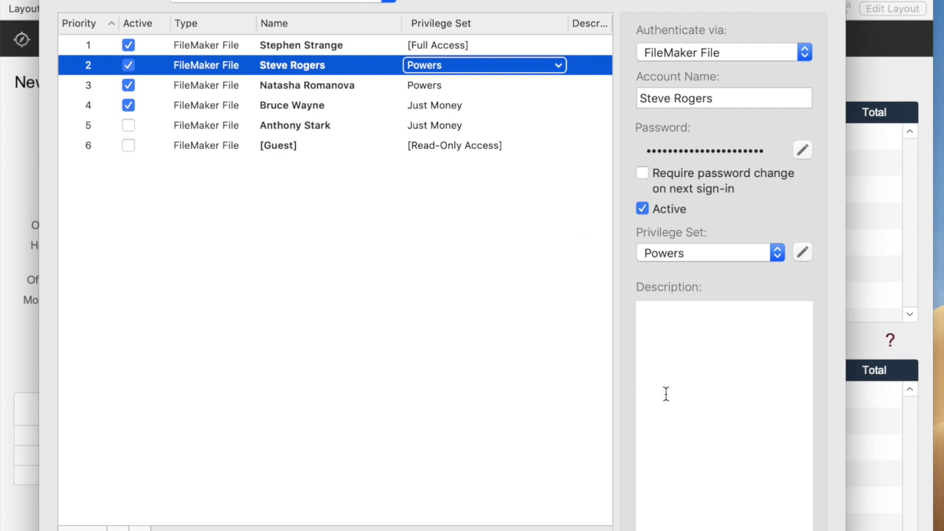
{"action": "left_click", "coordinate": [196, 126]}
{"action": "left_click", "coordinate": [325, 88]}
{"action": "left_click", "coordinate": [320, 106]}
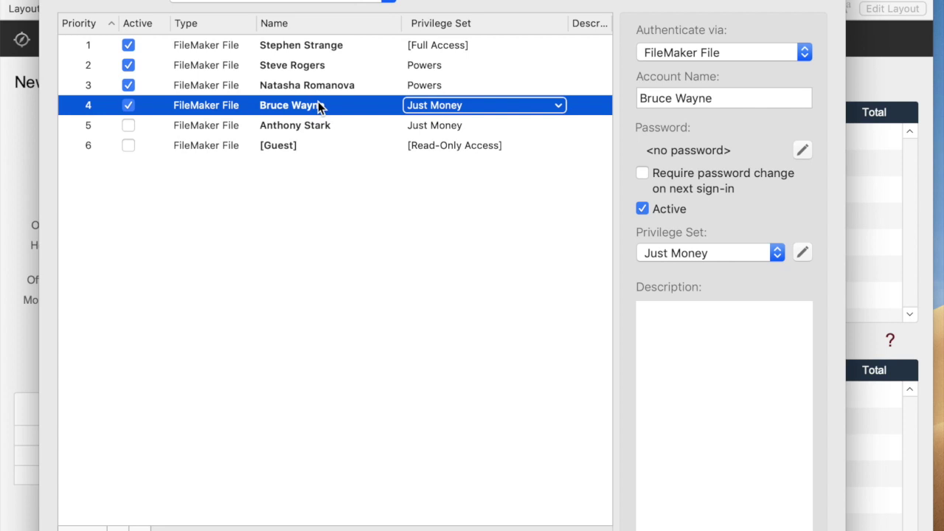
- Recheck the second account, then list the privilege sets and select Powers
{"action": "left_click", "coordinate": [313, 65]}
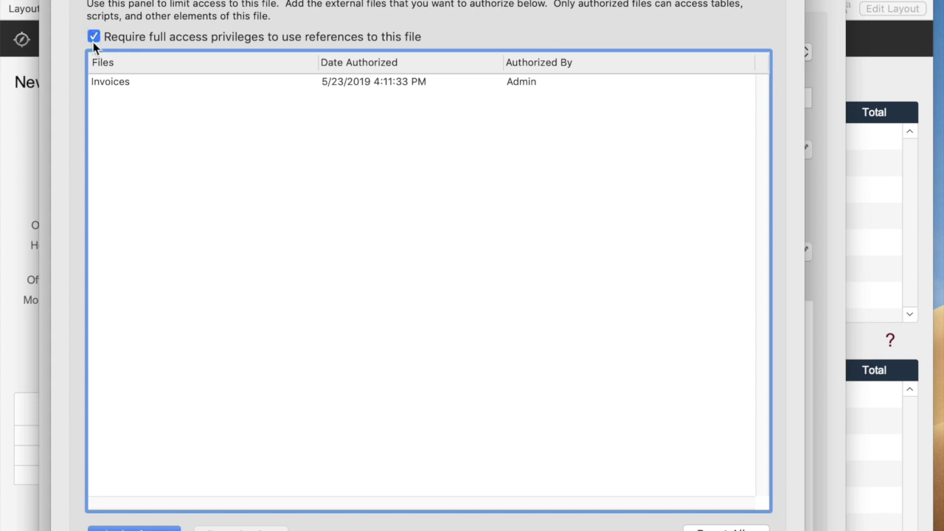
{"action": "left_click", "coordinate": [190, 0]}
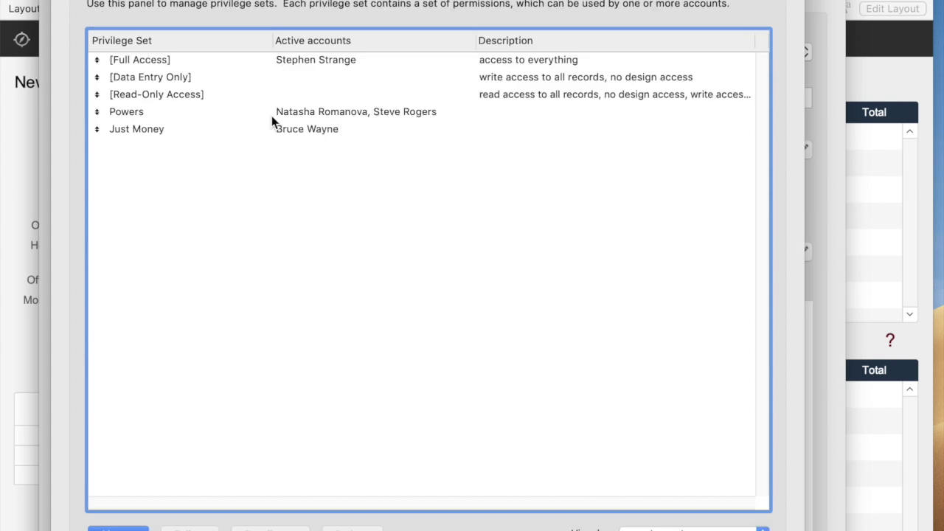
{"action": "left_click", "coordinate": [217, 112]}
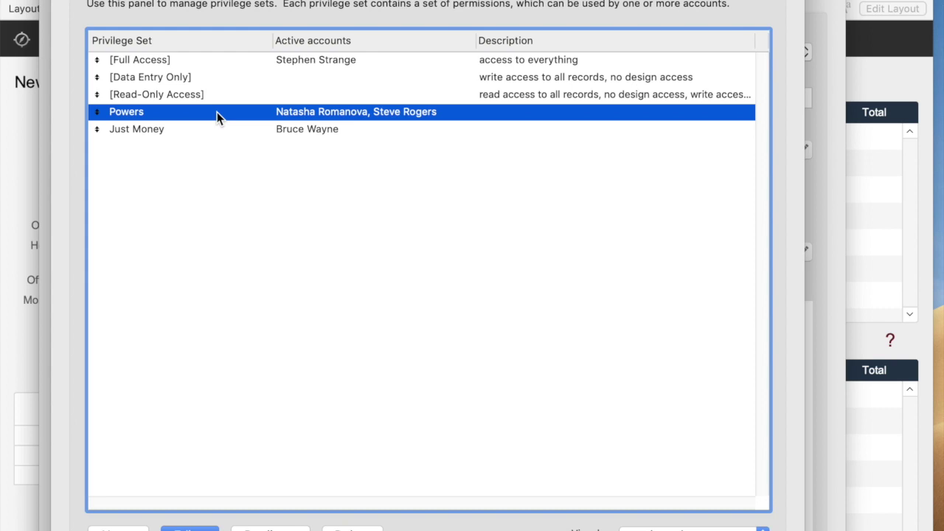
- Let the Powers privilege set manage accounts that don't have Full Access
{"action": "left_click", "coordinate": [188, 528]}
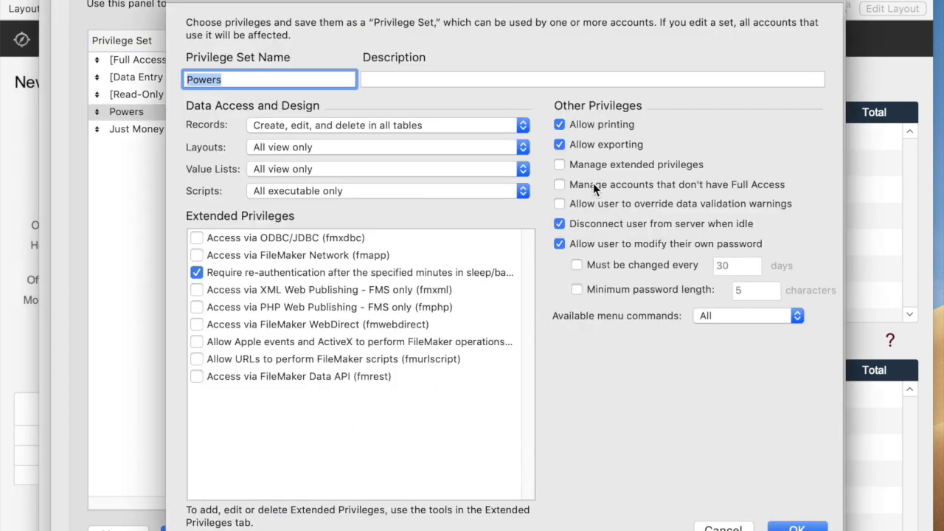
{"action": "left_click", "coordinate": [596, 185]}
{"action": "left_click", "coordinate": [797, 526]}
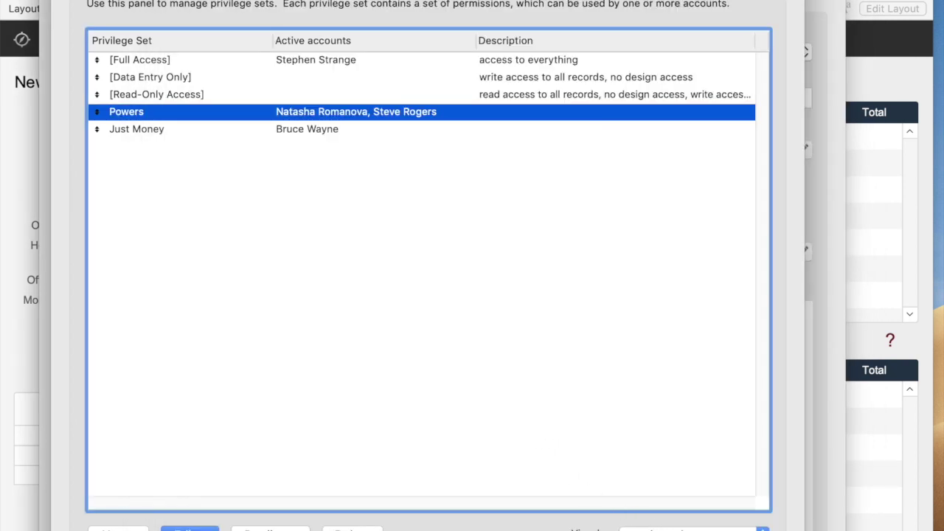
- Save the security changes and begin importing records from Companies.xlsx
{"action": "key", "text": "Return"}
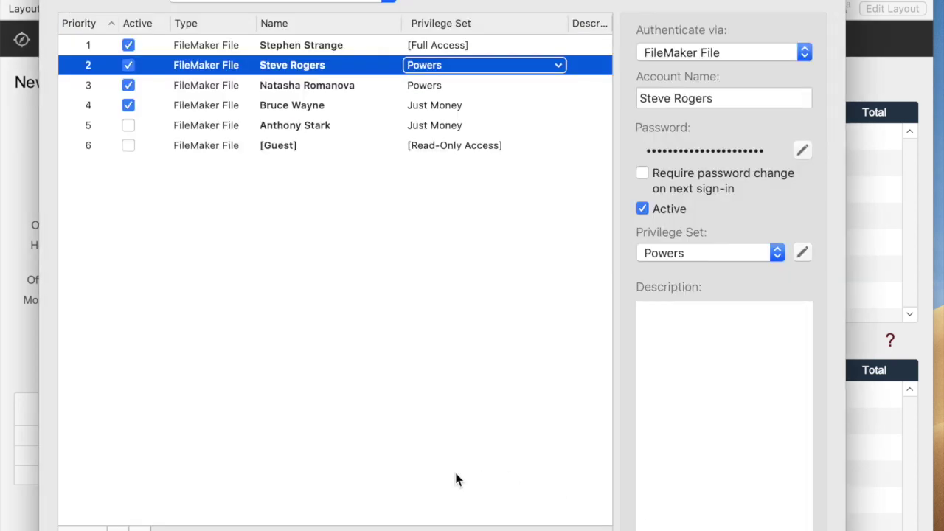
{"action": "key", "text": "Return"}
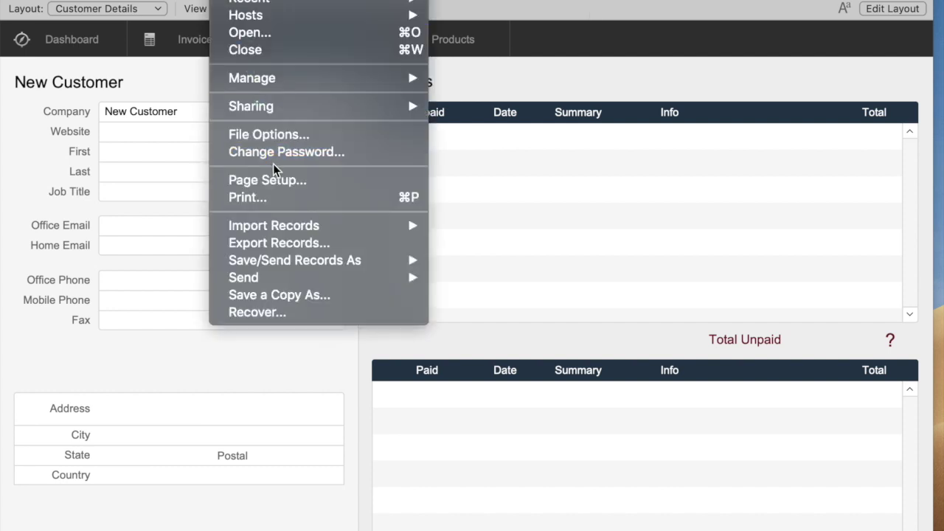
{"action": "mouse_move", "coordinate": [288, 229]}
{"action": "left_click", "coordinate": [466, 227]}
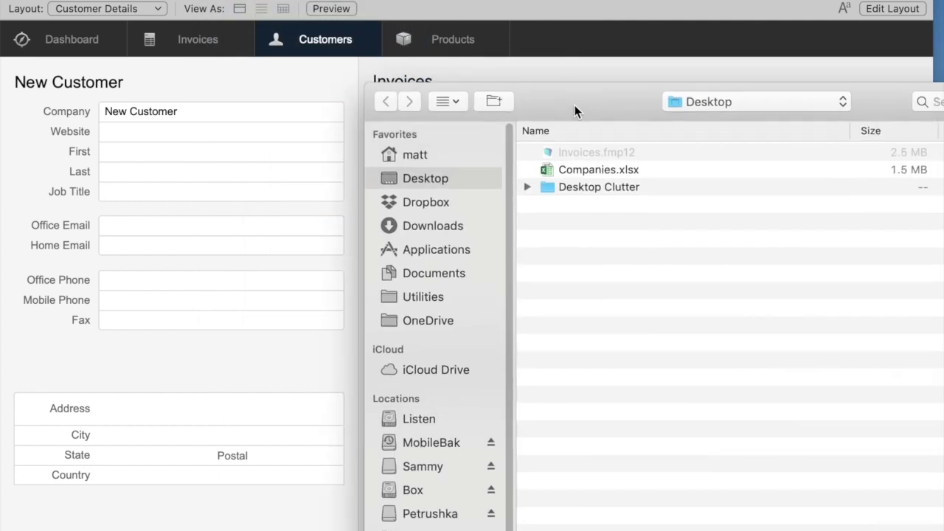
{"action": "left_click", "coordinate": [597, 171]}
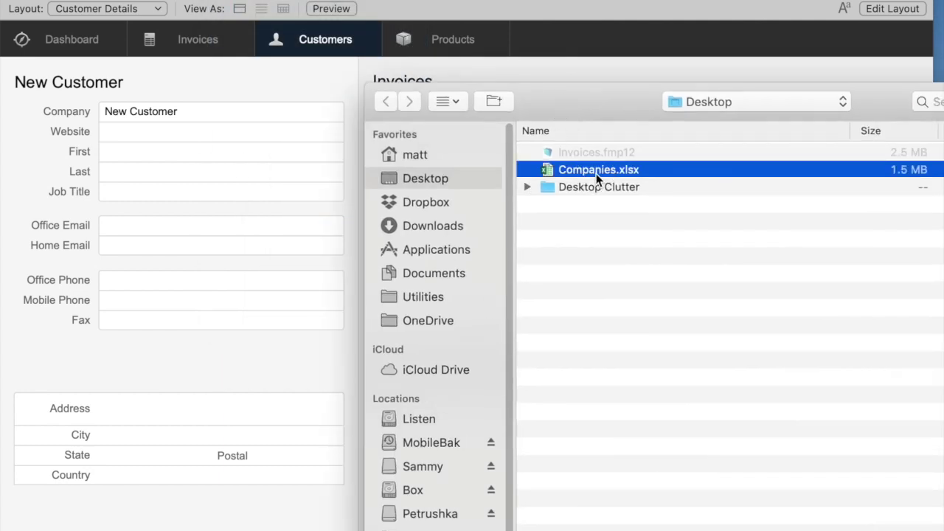
{"action": "double_click", "coordinate": [597, 172]}
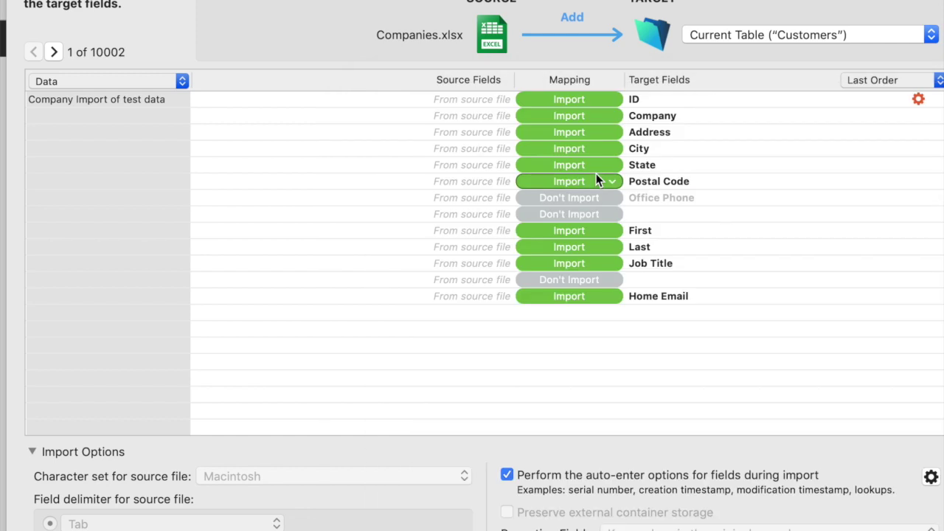
- Step to source record 3 and use that row as field names
{"action": "left_click", "coordinate": [52, 53]}
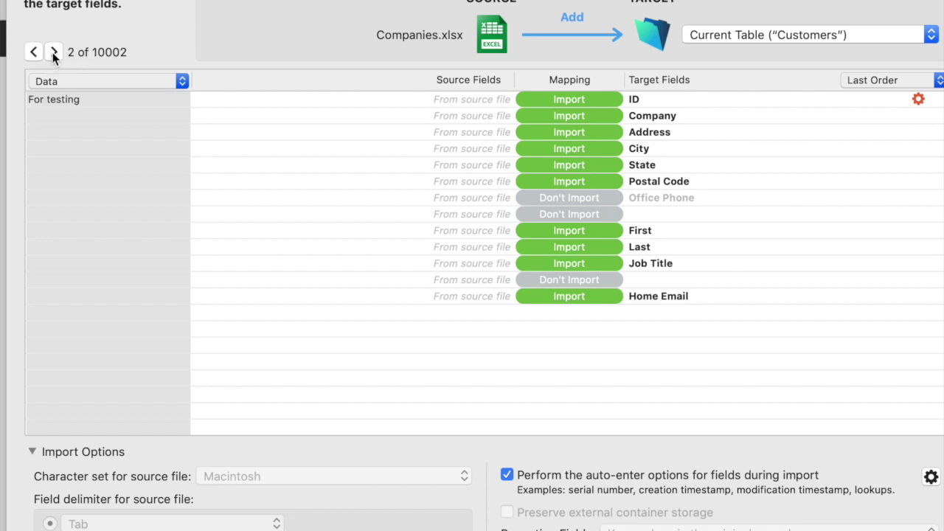
{"action": "left_click", "coordinate": [53, 52]}
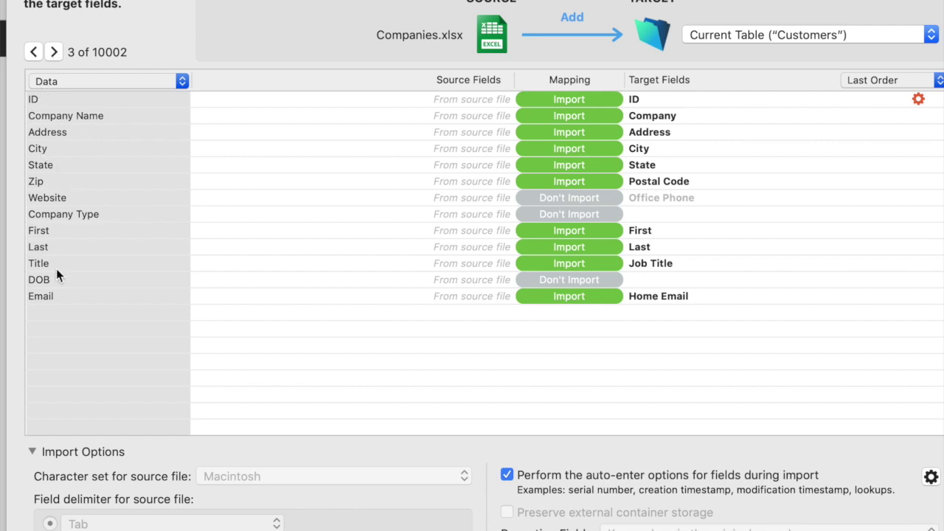
{"action": "left_click", "coordinate": [80, 81]}
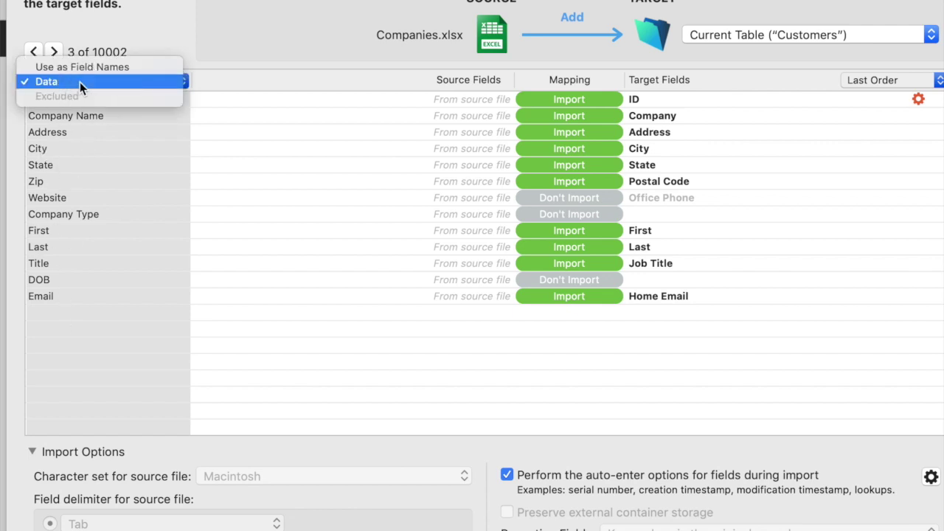
{"action": "left_click", "coordinate": [83, 67]}
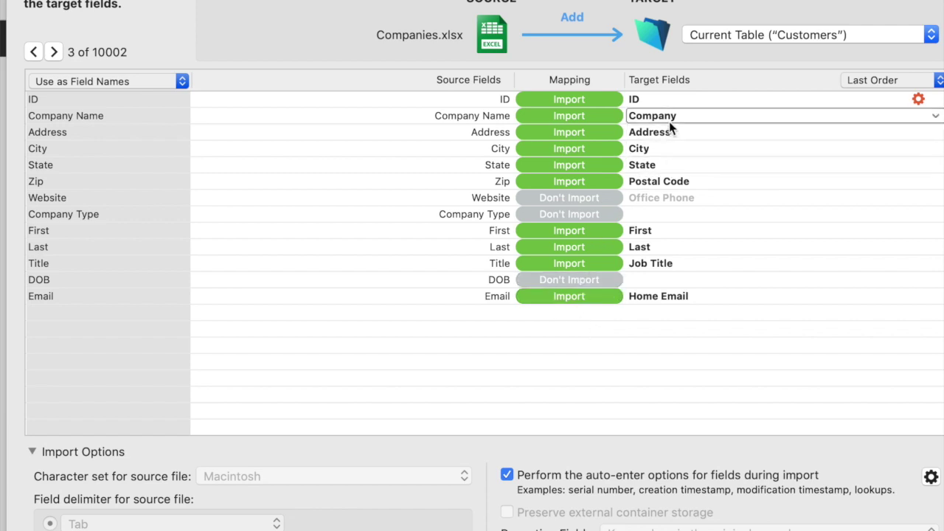
- Map the source Website column to the Website target field
{"action": "left_click", "coordinate": [685, 199]}
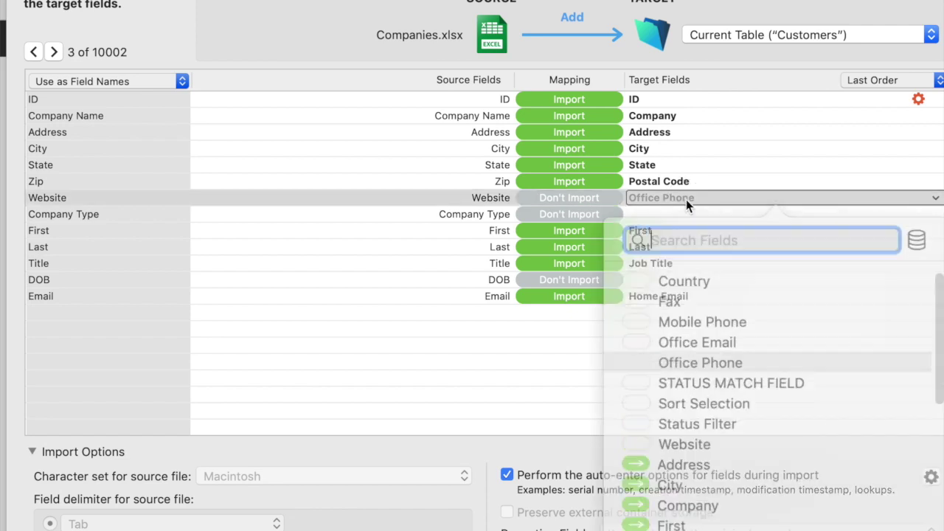
{"action": "type", "text": "web"}
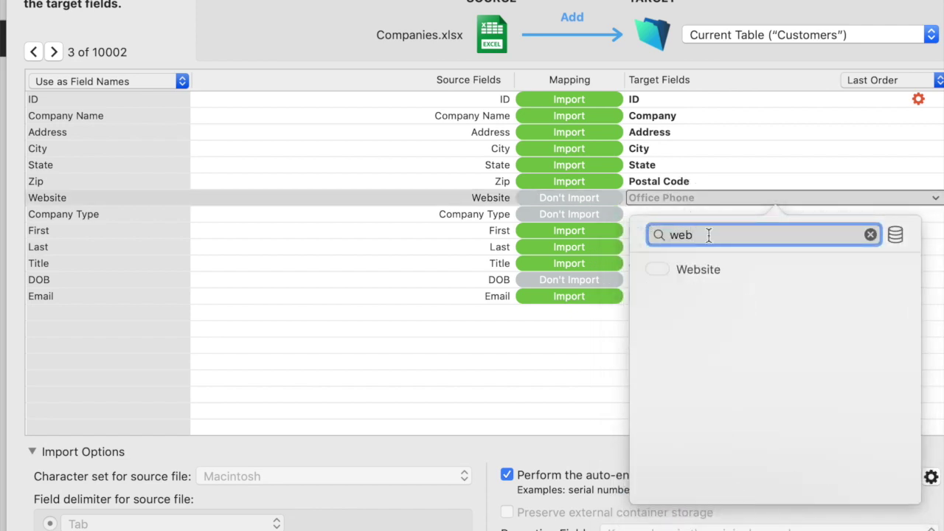
{"action": "left_click", "coordinate": [712, 271]}
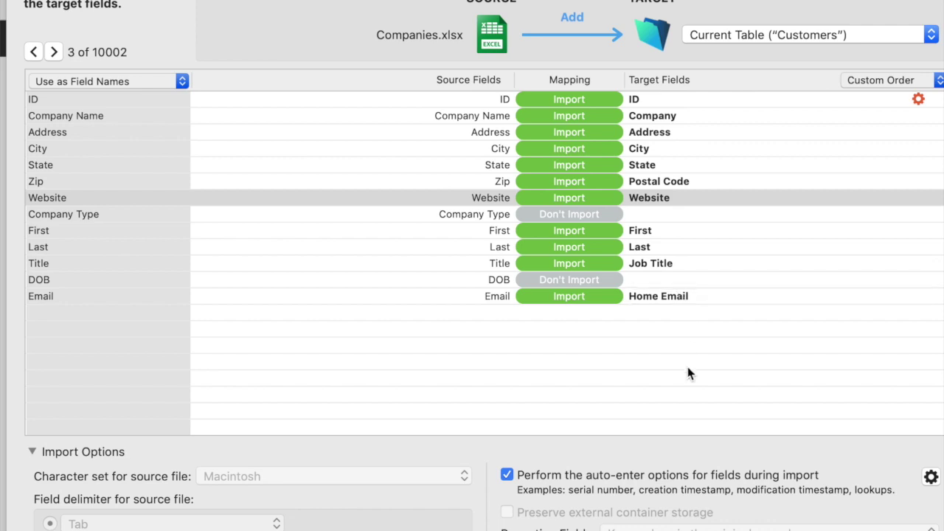
- Review the Address target choices and open the Customers table's field definitions
{"action": "left_click", "coordinate": [656, 133]}
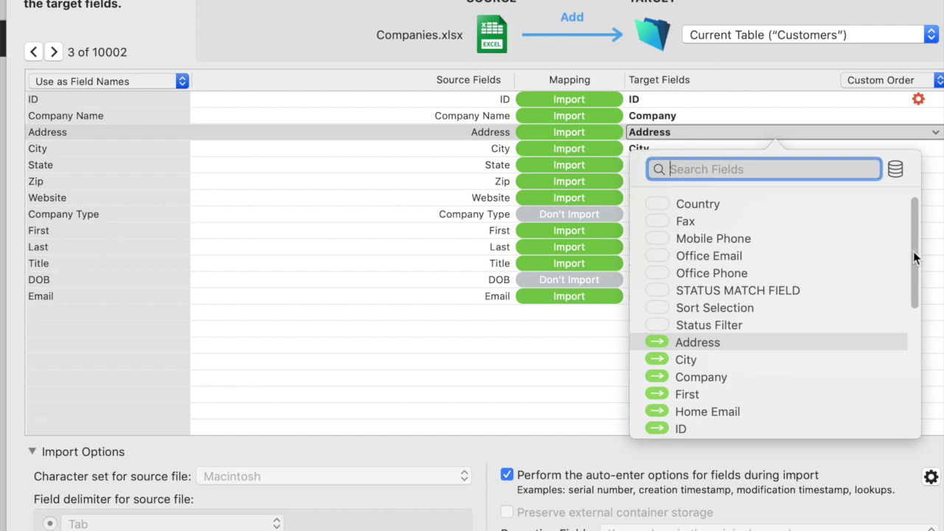
{"action": "left_click_drag", "start_coordinate": [918, 258], "coordinate": [907, 277]}
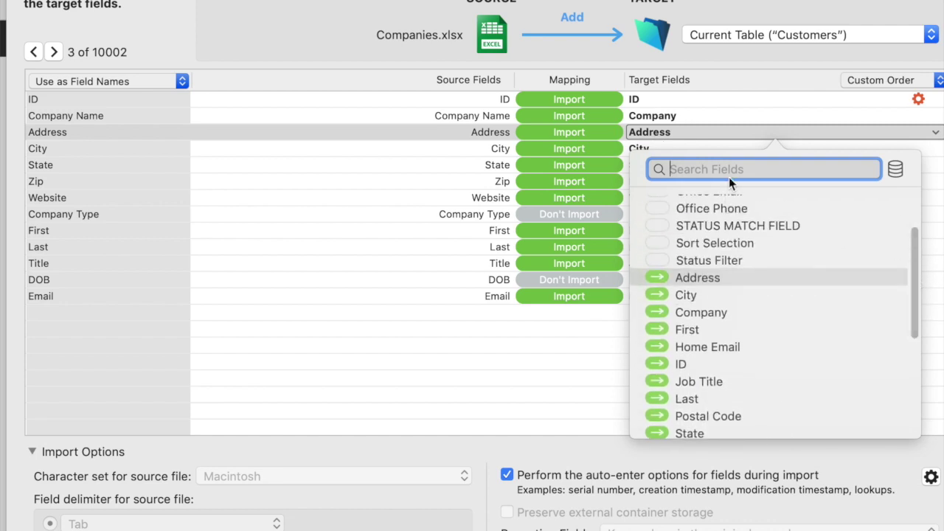
{"action": "left_click", "coordinate": [896, 169]}
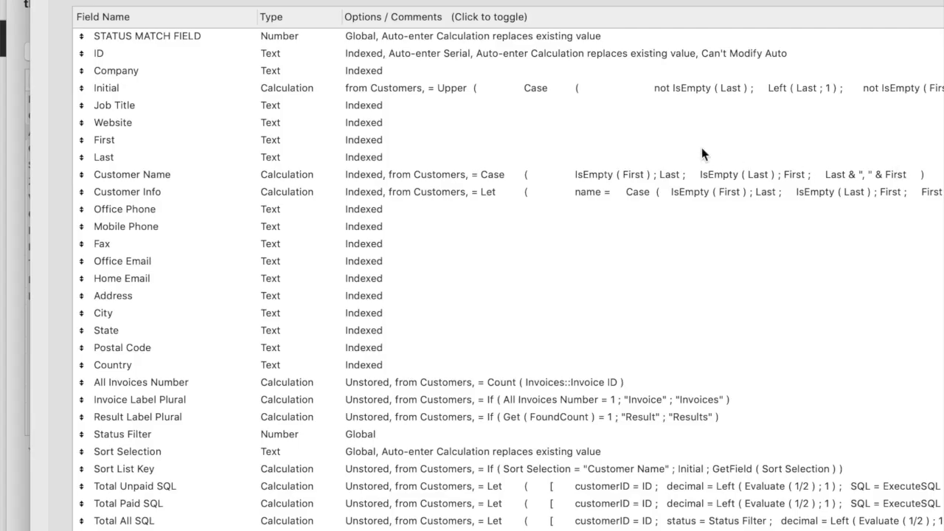
{"action": "key", "text": "Escape"}
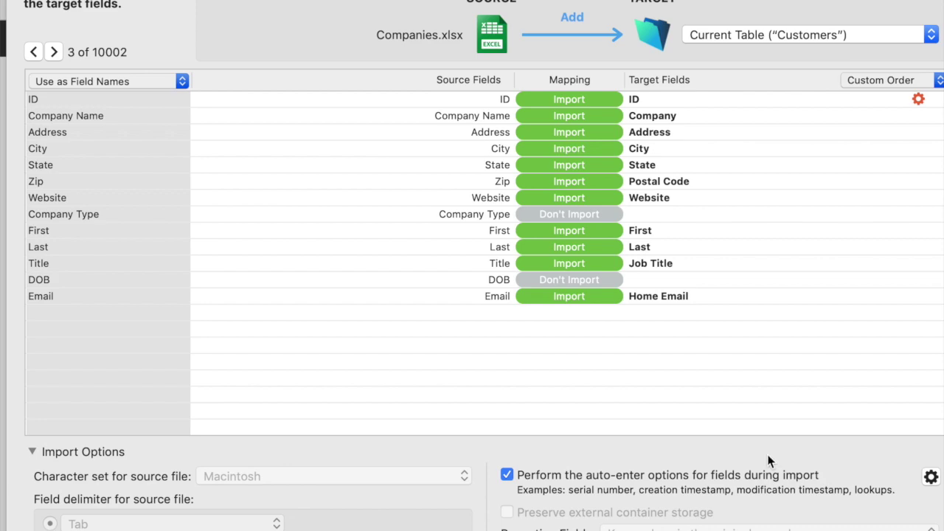
- Run the import and dismiss the summary of 9,999 records with zero errors
{"action": "key", "text": "Return"}
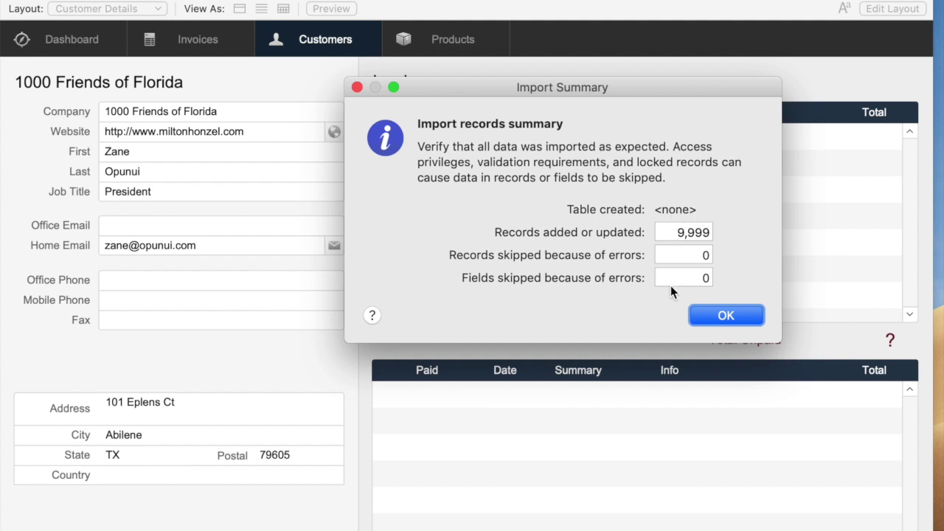
{"action": "left_click", "coordinate": [728, 316]}
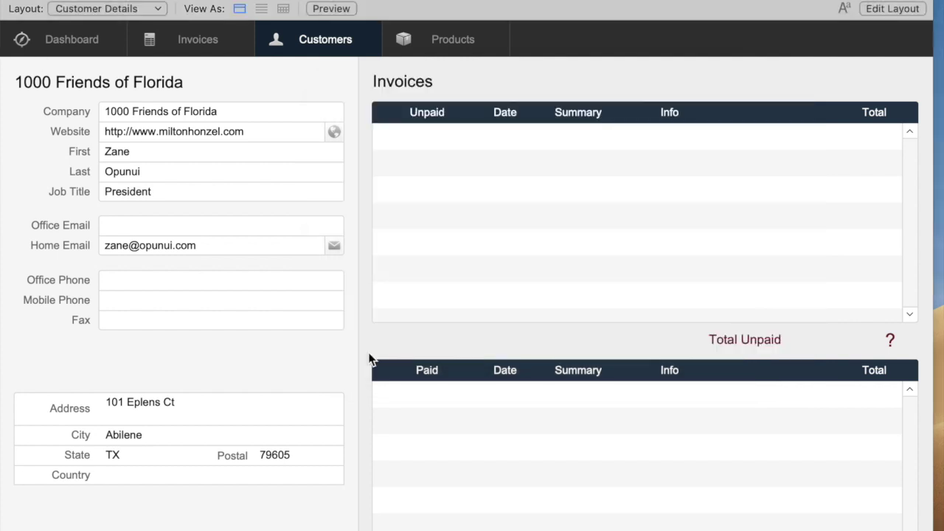